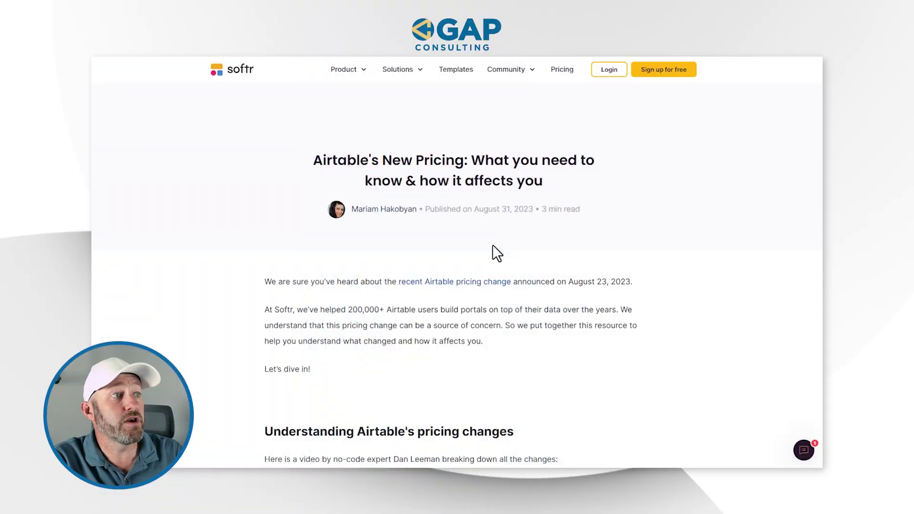
- Read the Softr article on Airtable's new pricing, from the introduction through the numbered summary of plan changes
scroll(475, 236, down, 1)
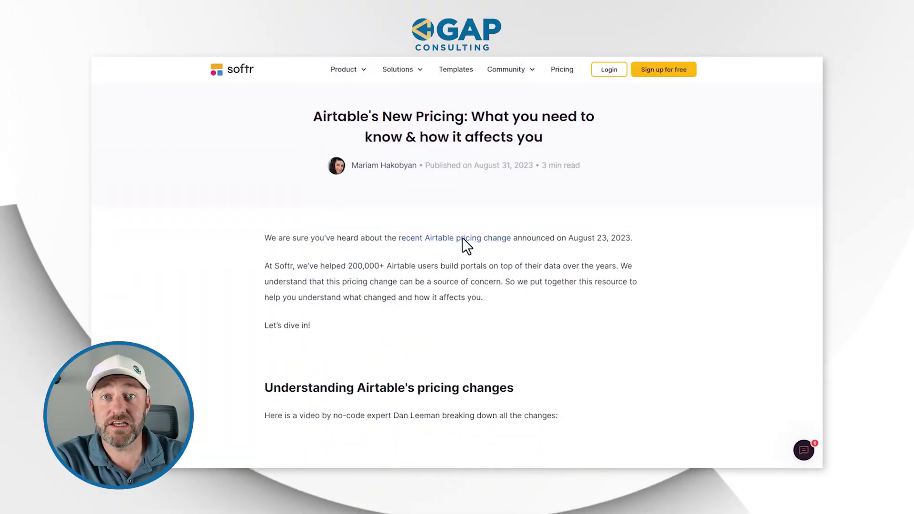
scroll(490, 224, up, 1)
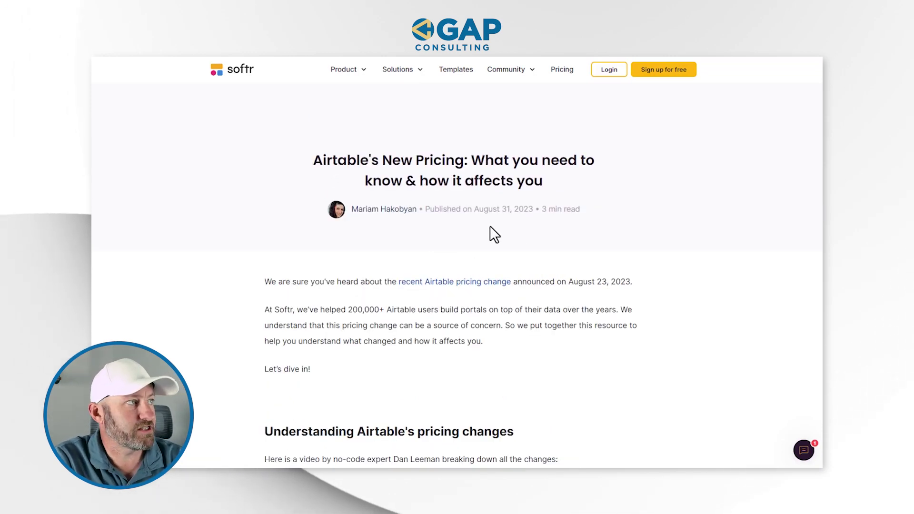
scroll(487, 239, down, 2)
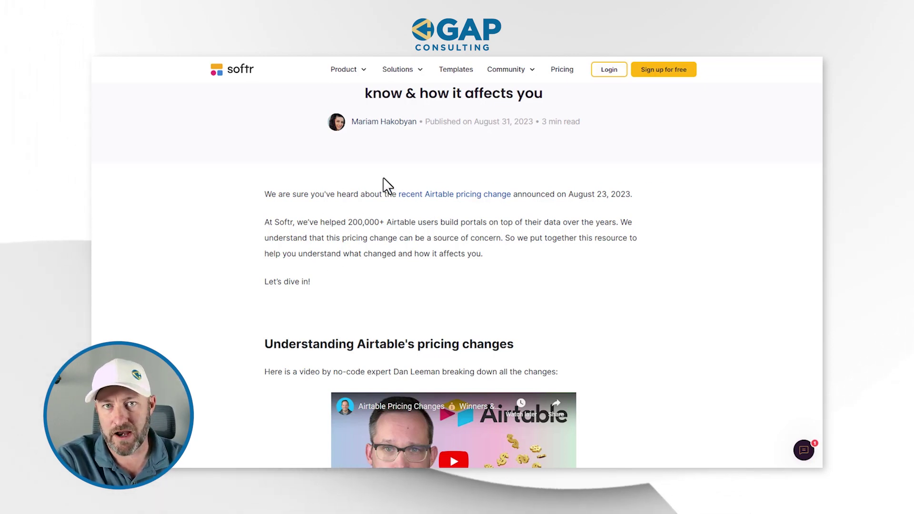
scroll(718, 283, down, 4)
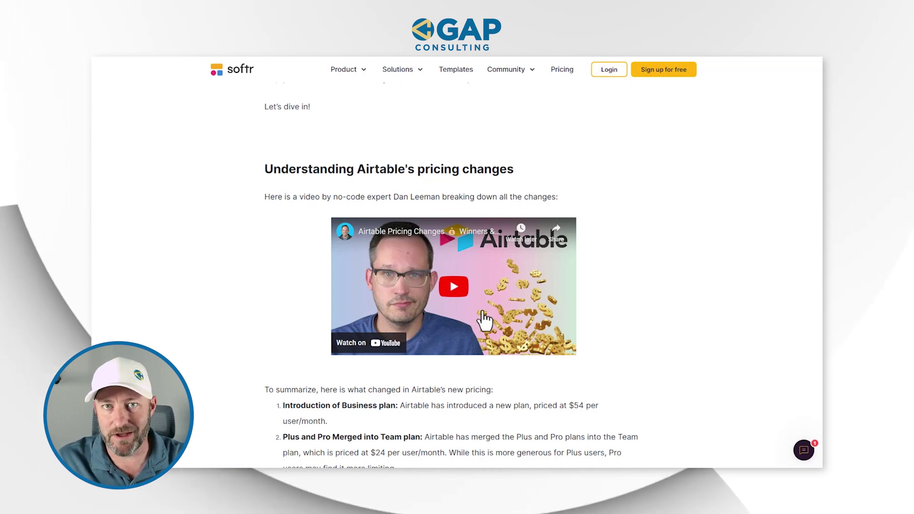
scroll(607, 342, down, 5)
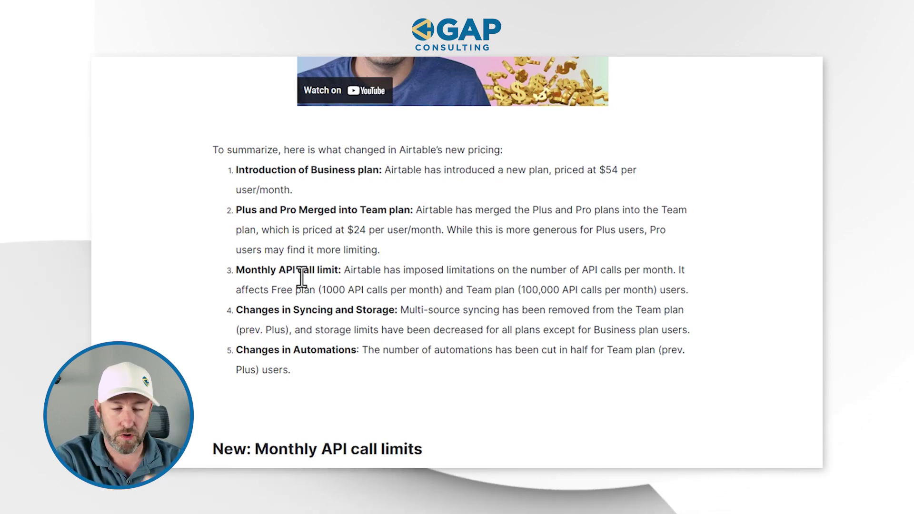
scroll(239, 314, down, 1)
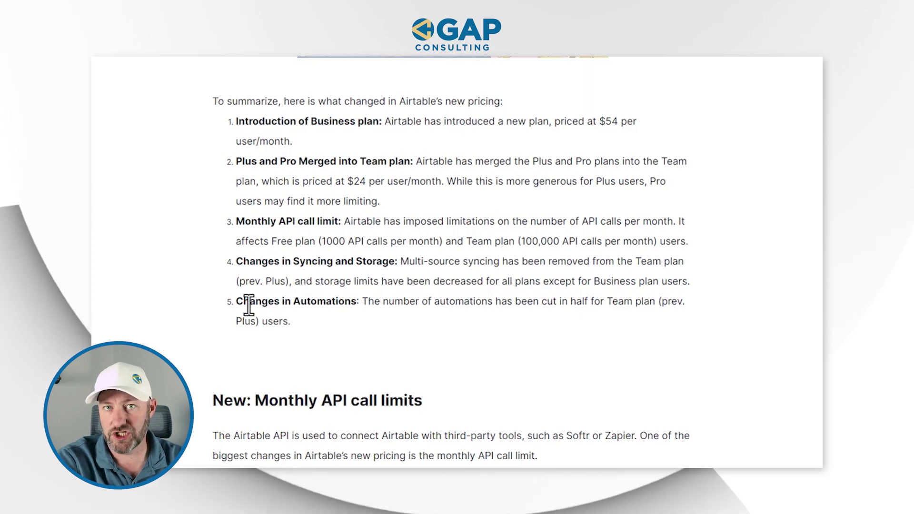
key(ctrl+minus)
key(ctrl+minus)
- Read the article's sections on monthly API limits, the effect on Softr users, the additional FAQs and the consultation booking
scroll(521, 329, down, 5)
scroll(521, 327, down, 4)
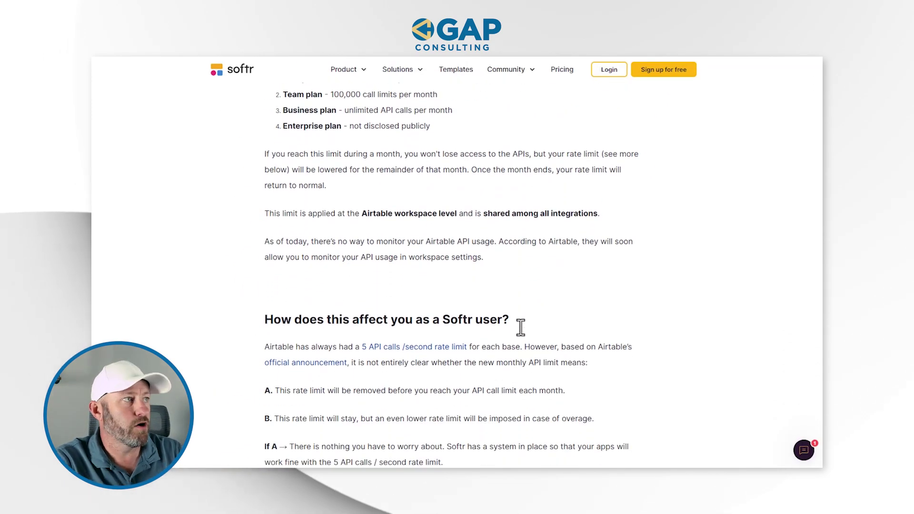
scroll(521, 327, down, 5)
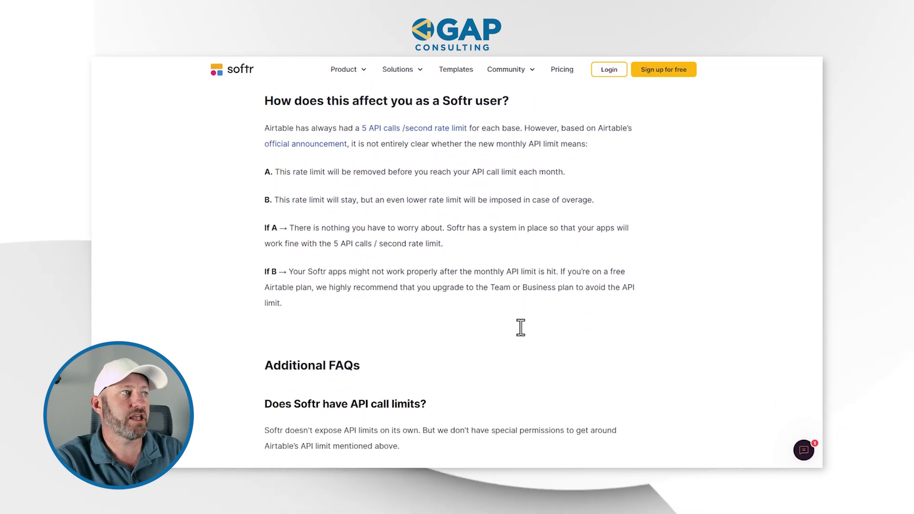
scroll(521, 328, down, 4)
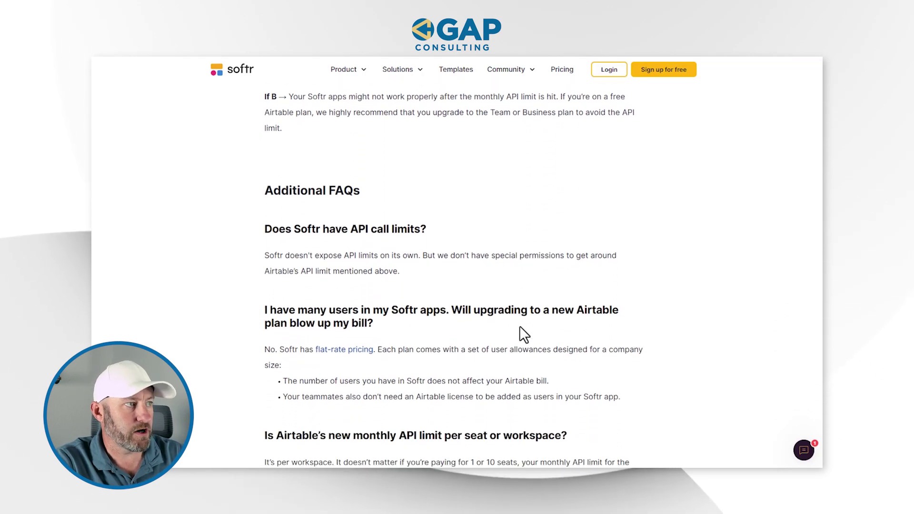
scroll(519, 327, up, 6)
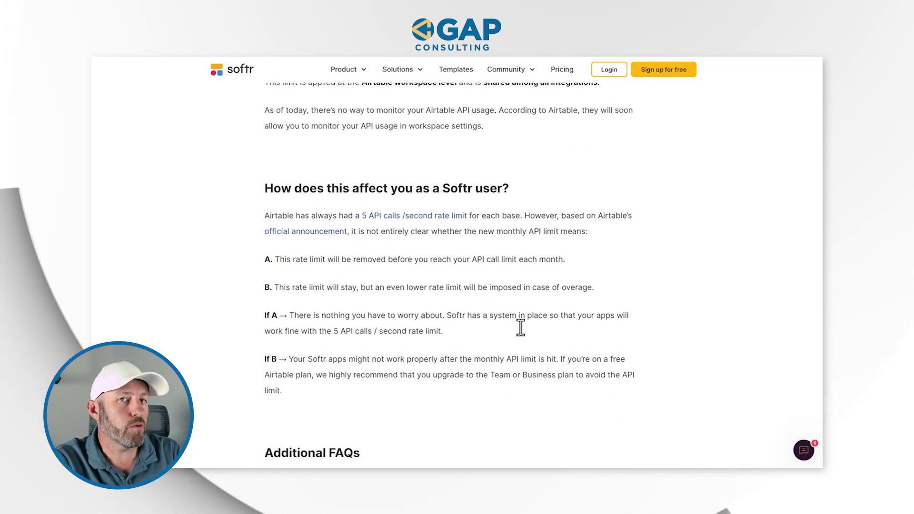
scroll(520, 328, down, 3)
scroll(521, 328, down, 3)
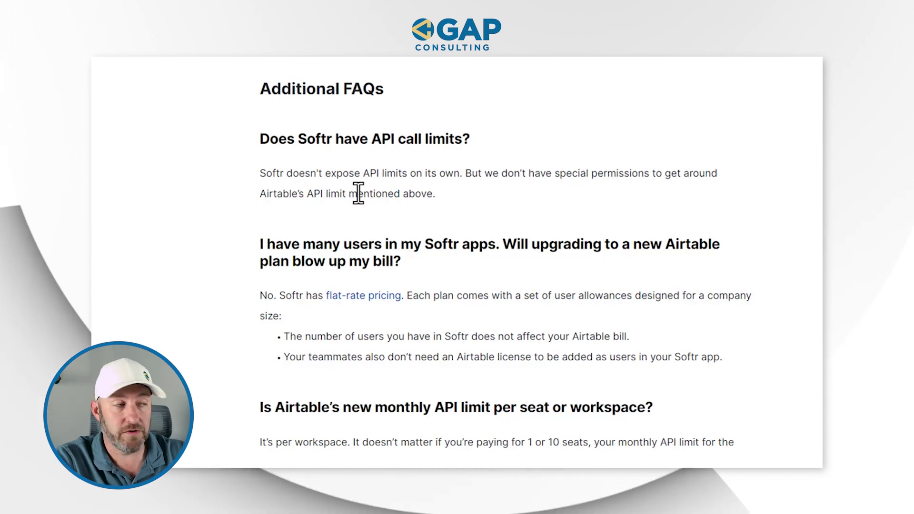
scroll(322, 268, down, 3)
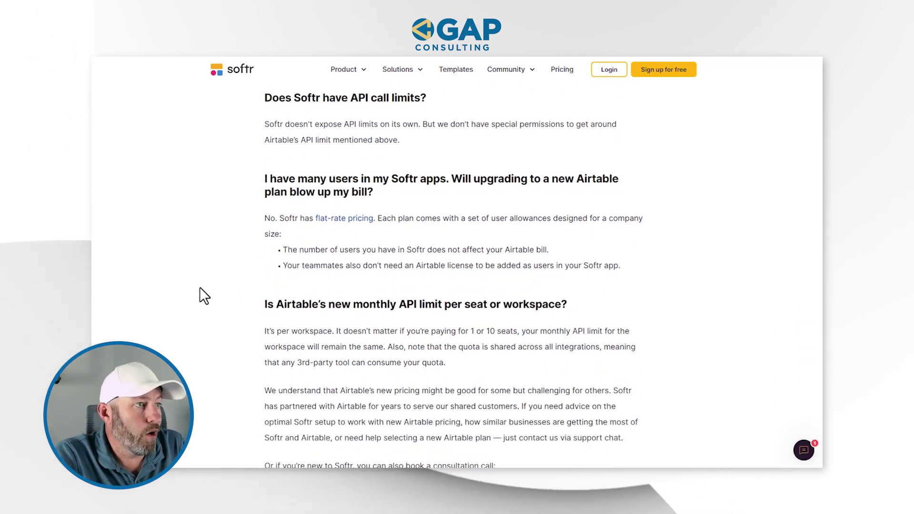
scroll(200, 289, up, 1)
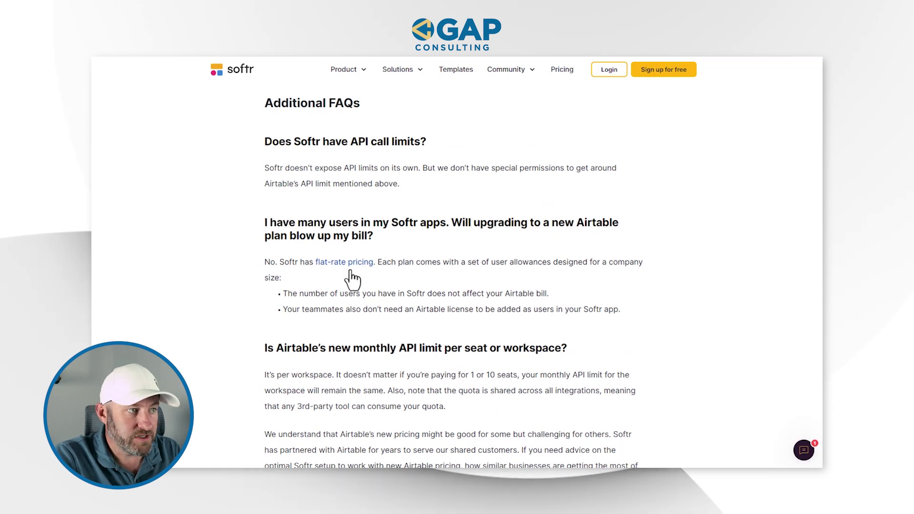
scroll(210, 305, down, 3)
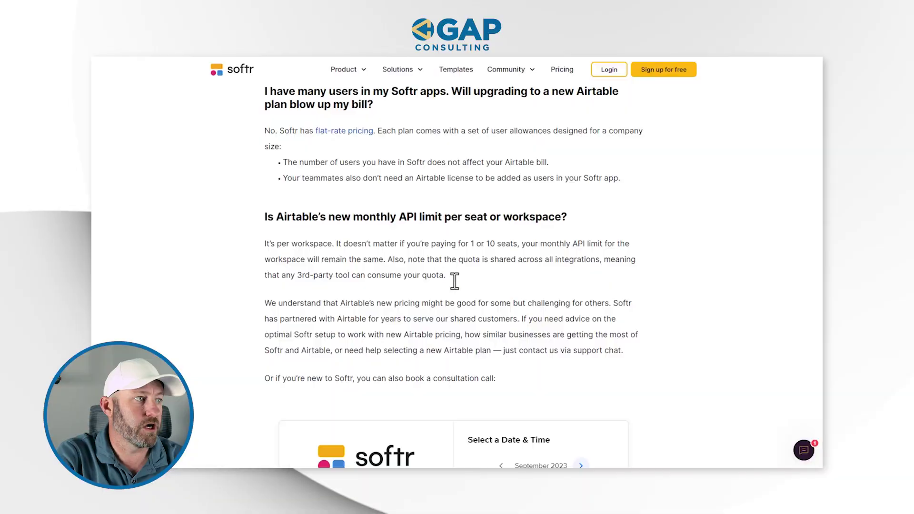
scroll(462, 308, down, 5)
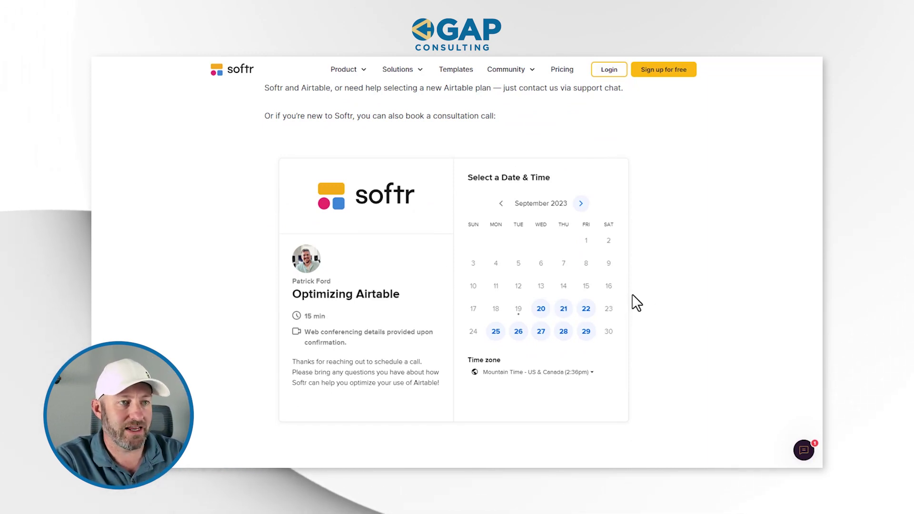
scroll(637, 303, down, 1)
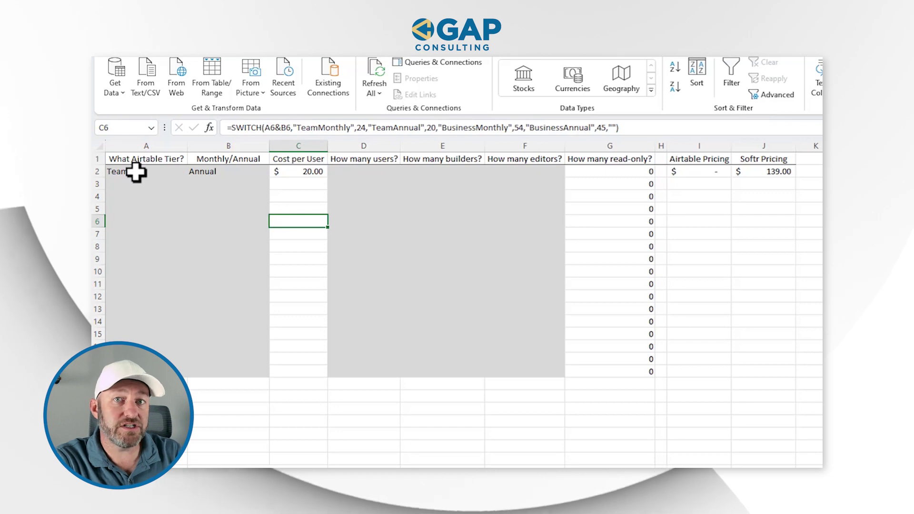
- In the Excel pricing calculator, inspect row 2's cells for Airtable tier, cost per user, read-only users, builders and editors
click(136, 173)
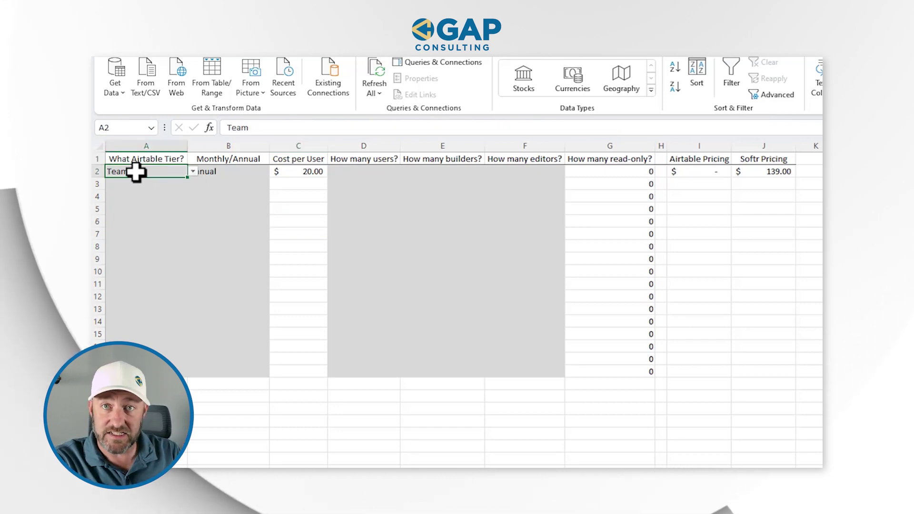
click(289, 174)
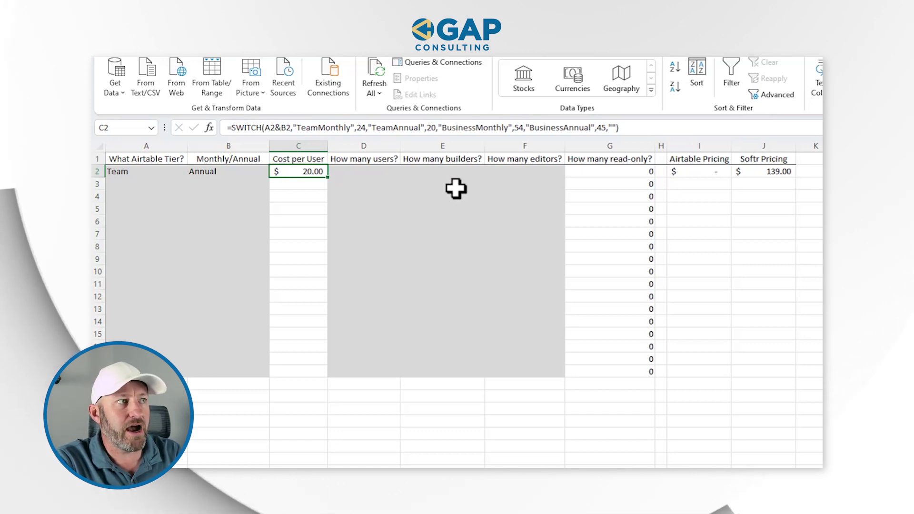
click(604, 173)
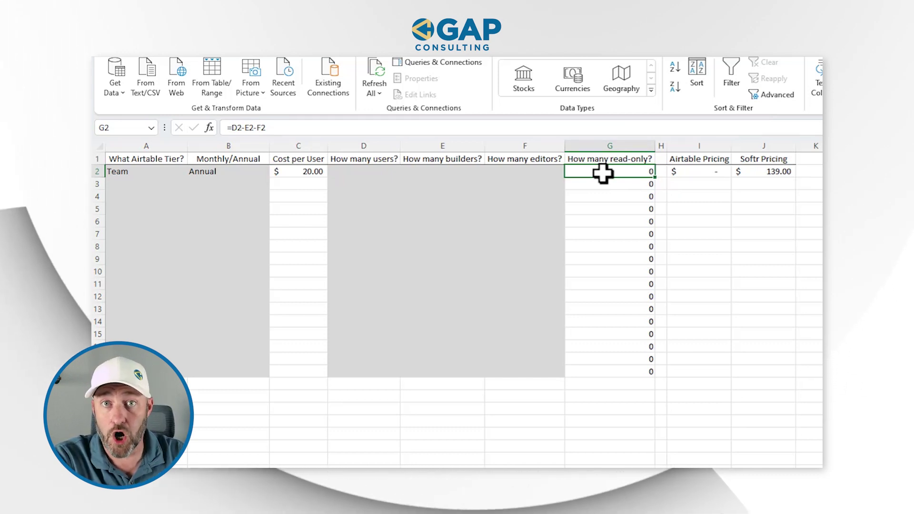
click(451, 172)
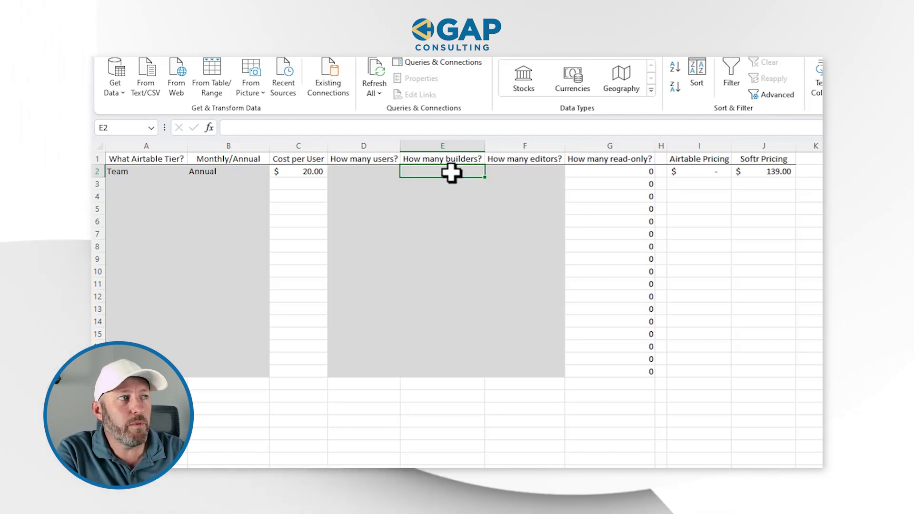
click(519, 174)
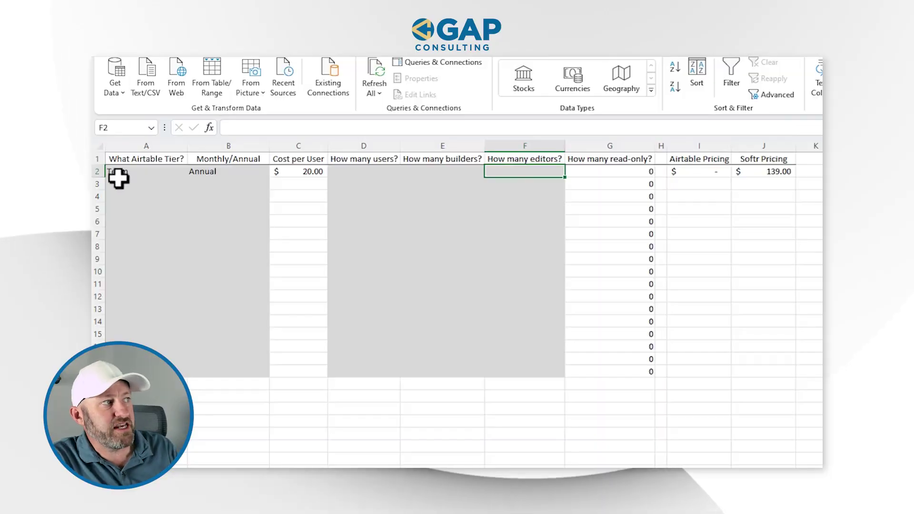
- Enter 10 users, 1 builder and 8 editors for the Team Annual plan in row 2
click(237, 171)
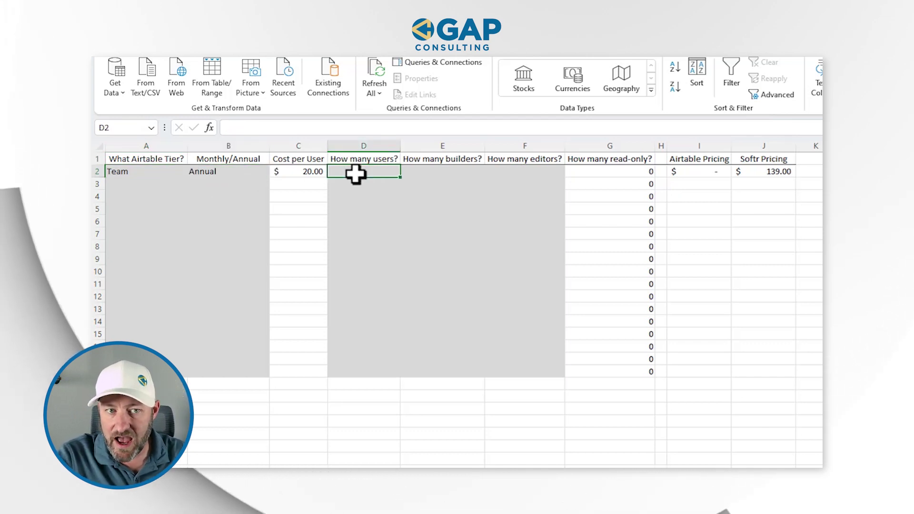
text(10)
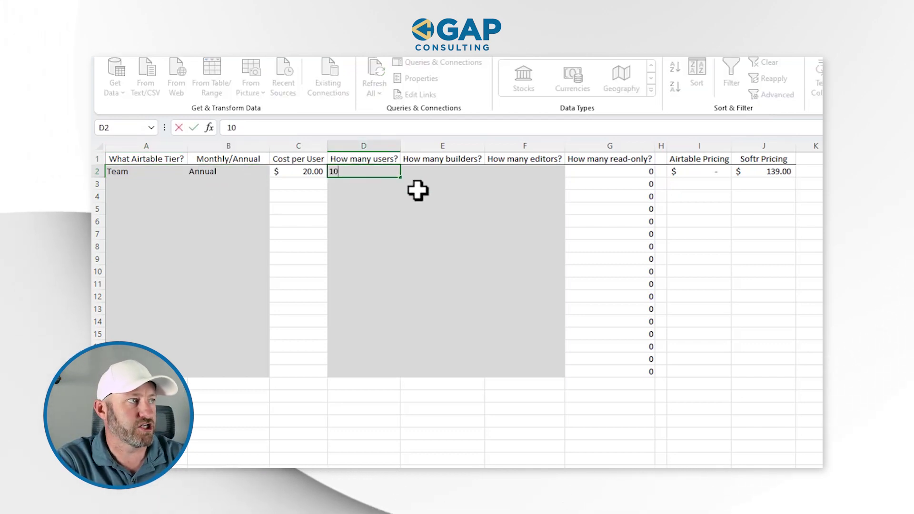
click(446, 174)
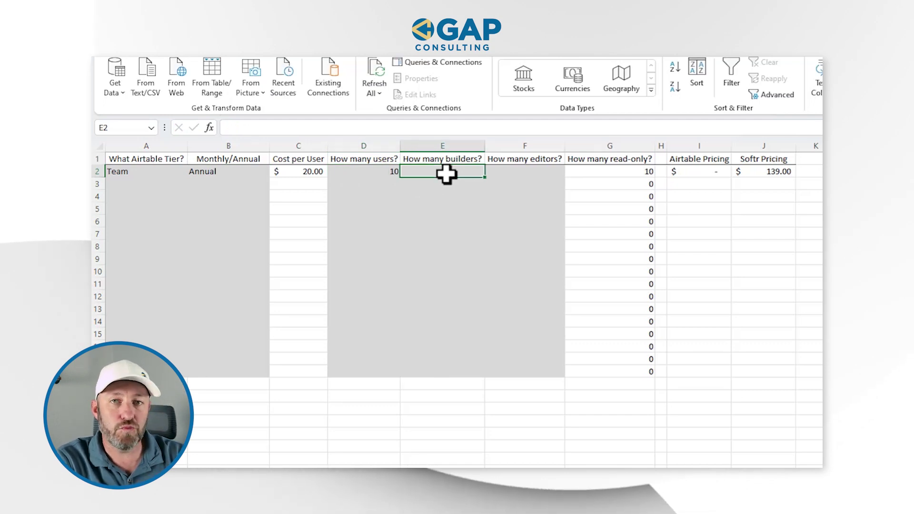
text(1)
click(522, 172)
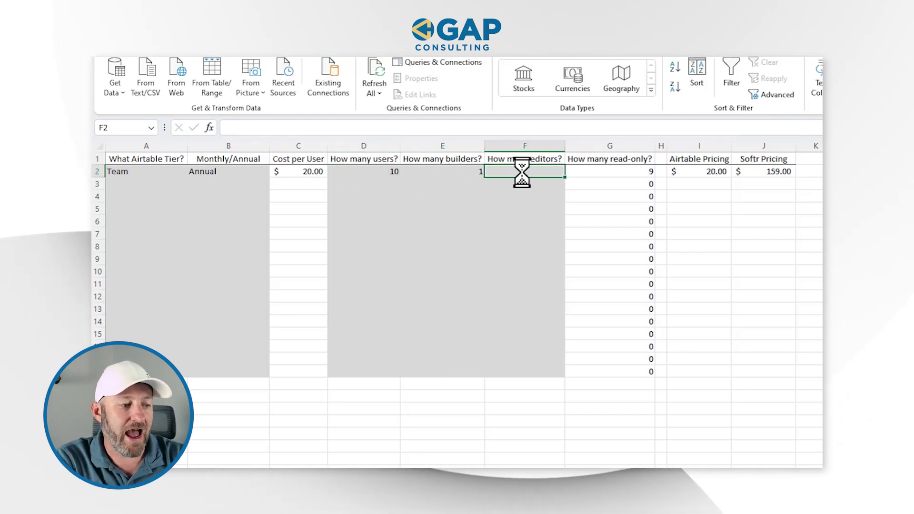
text(8)
key(Return)
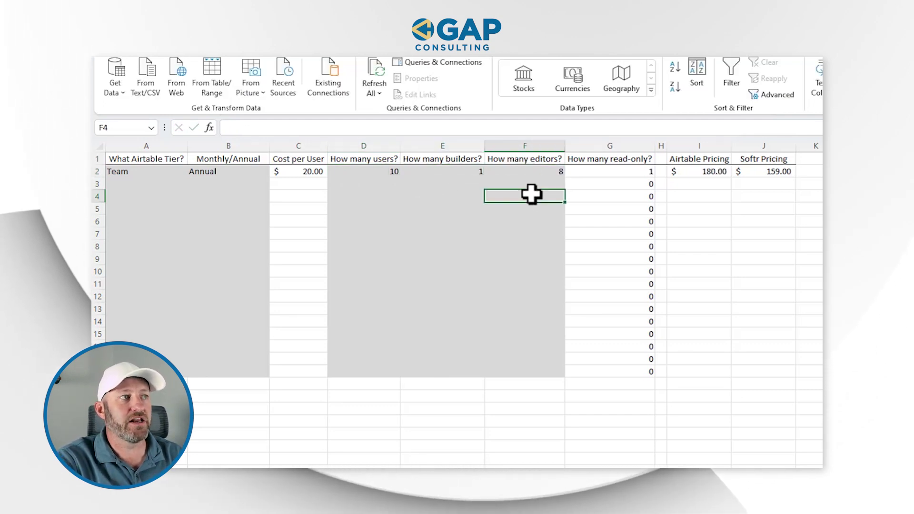
- Check the read-only formula in G2 along with the builder and editor entries it subtracts
click(613, 173)
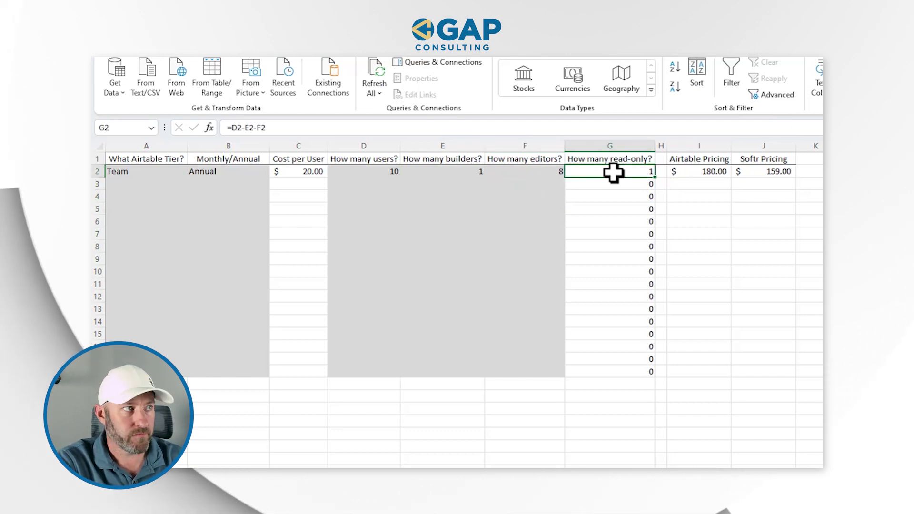
click(460, 172)
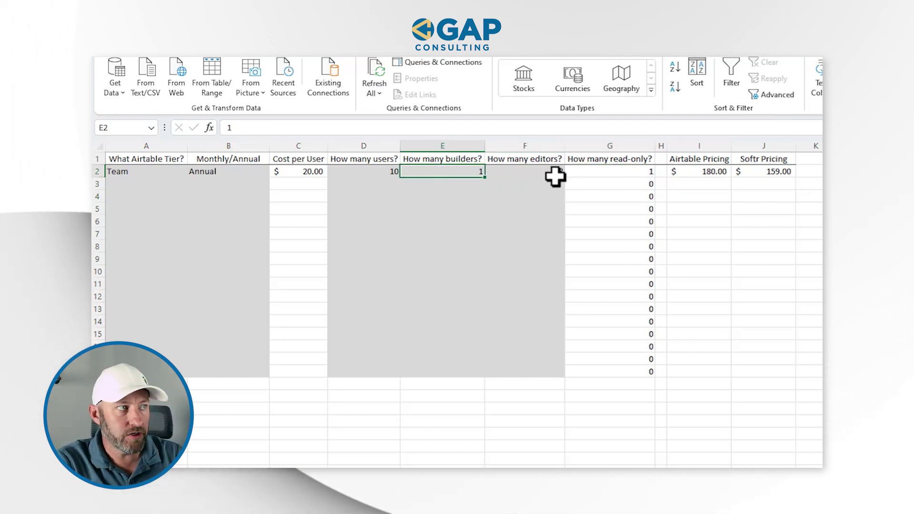
click(550, 173)
click(596, 175)
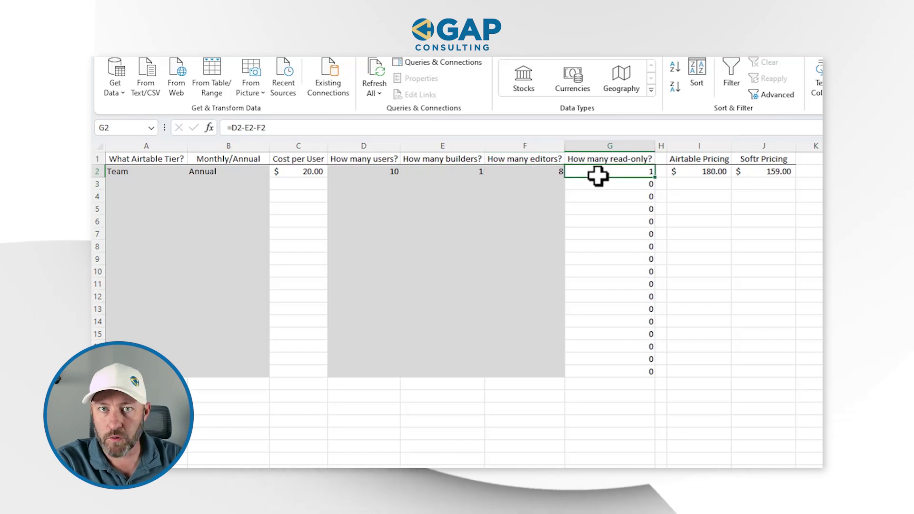
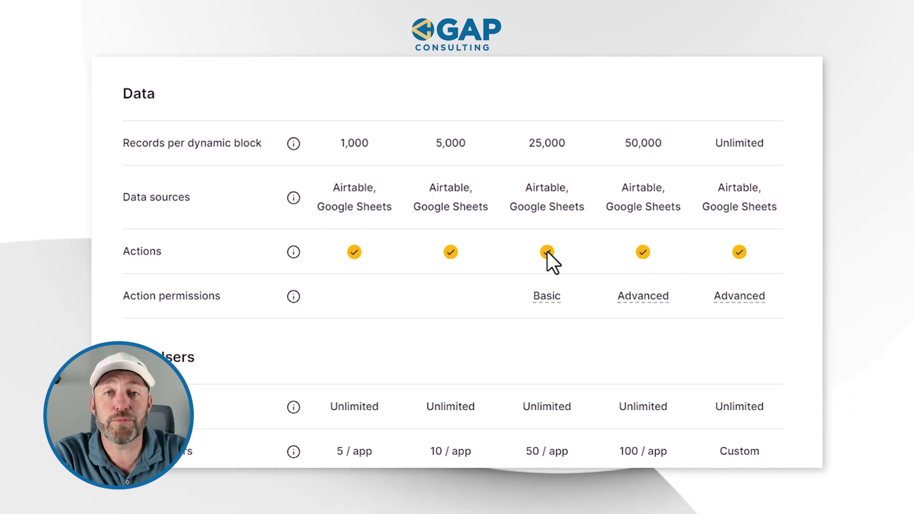
- On Softr's pricing page, examine the plan comparison for action permissions and the visitor, internal and external user limits
scroll(548, 252, down, 1)
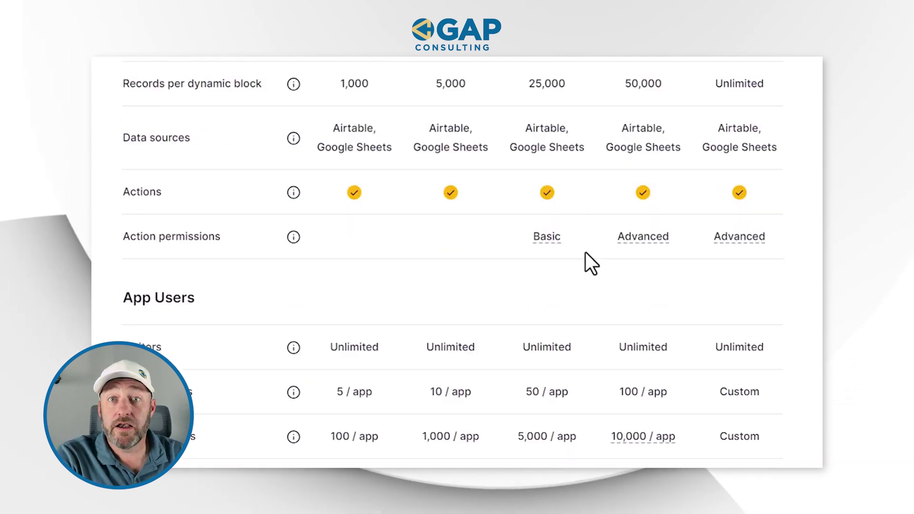
mouse_move(547, 238)
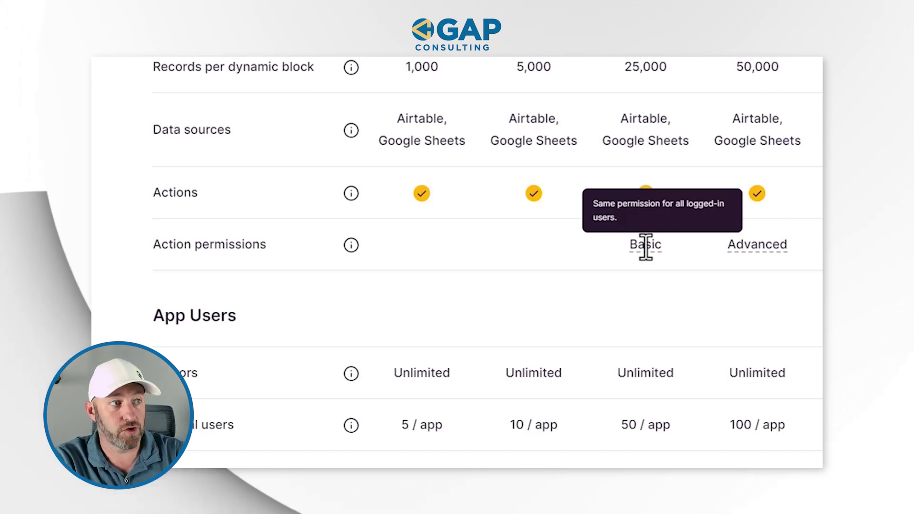
scroll(646, 247, right, 5)
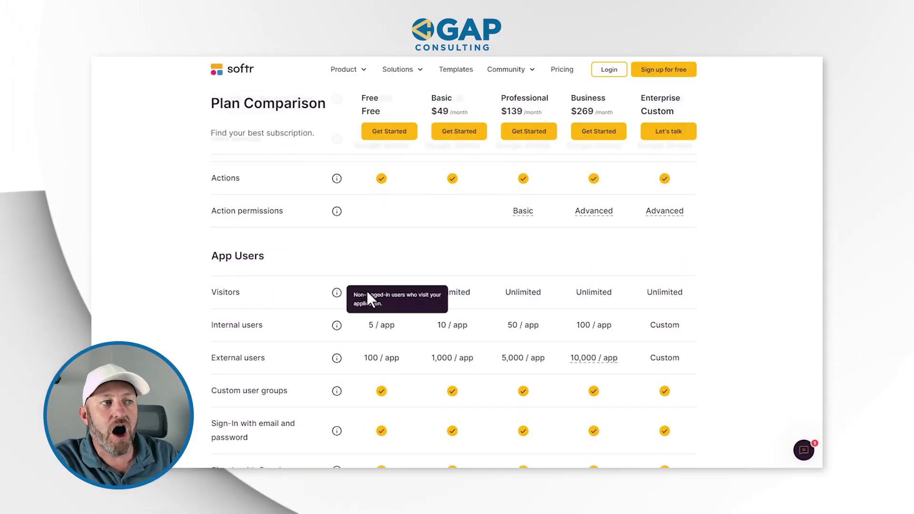
scroll(744, 292, down, 3)
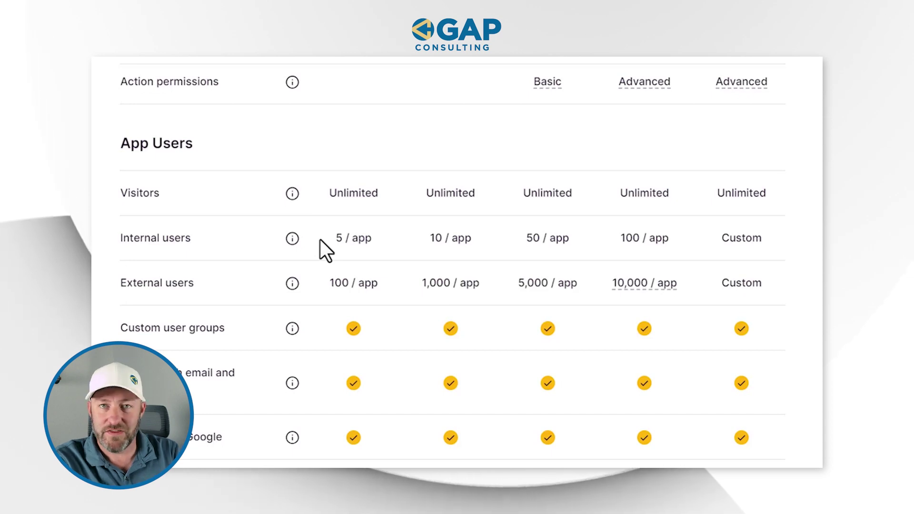
scroll(321, 240, down, 2)
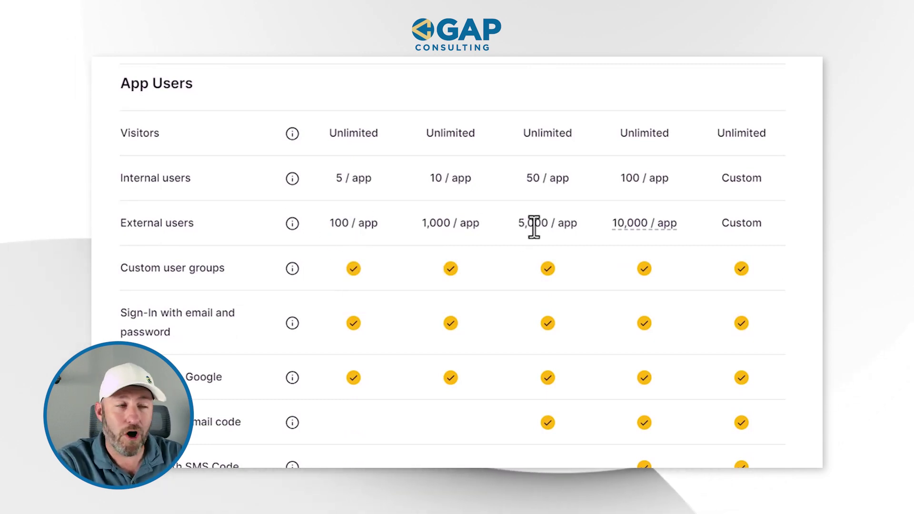
- In the Excel pricing calculator, set row 3 to the Business tier with Monthly billing and check its cost-per-user formula
mouse_move(637, 227)
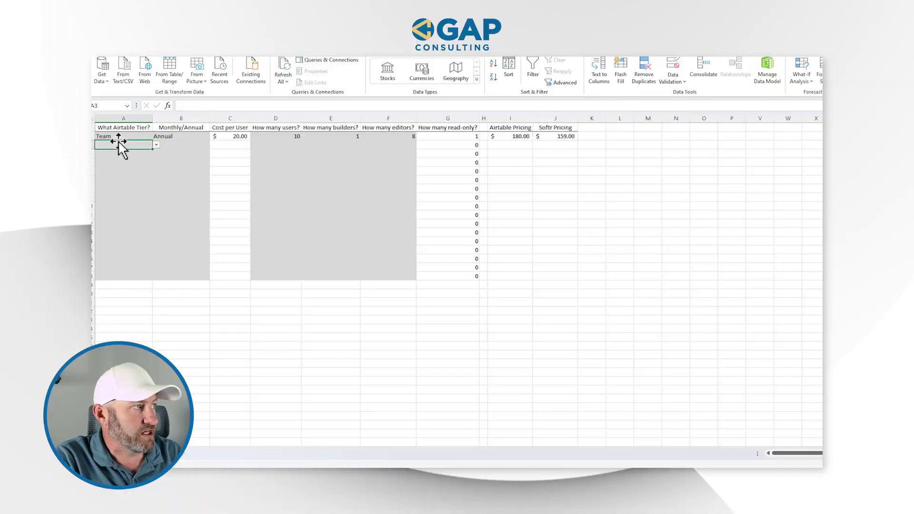
click(156, 145)
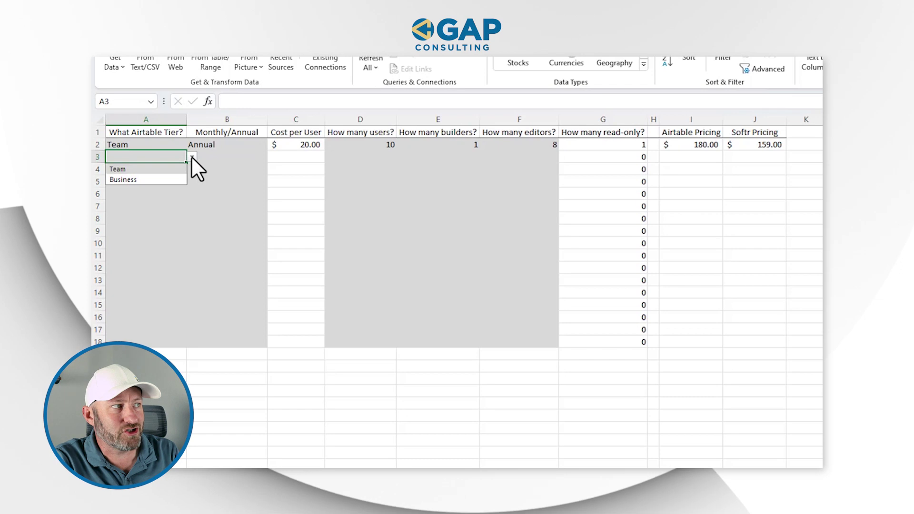
click(158, 180)
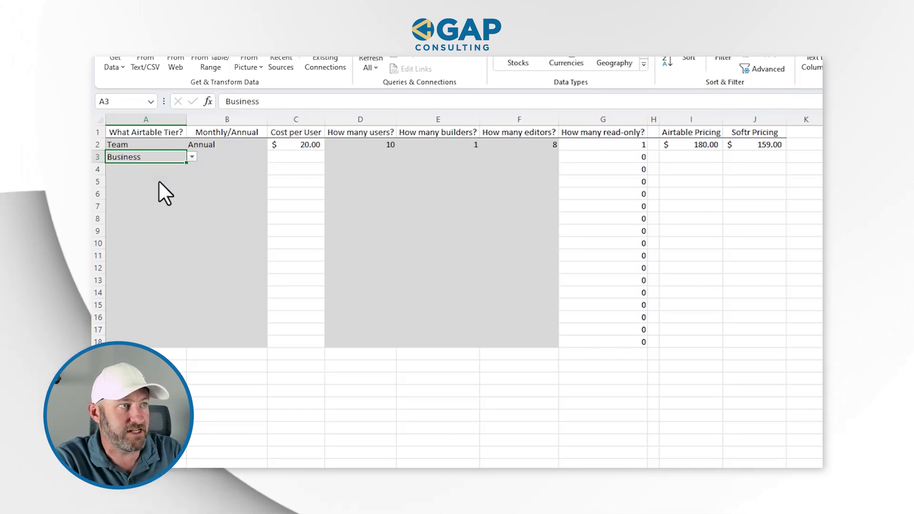
click(216, 156)
click(273, 157)
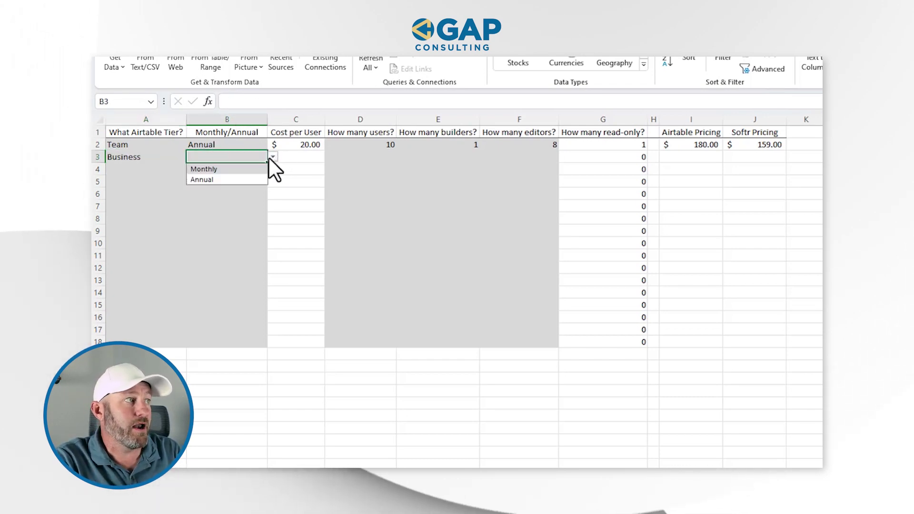
click(236, 169)
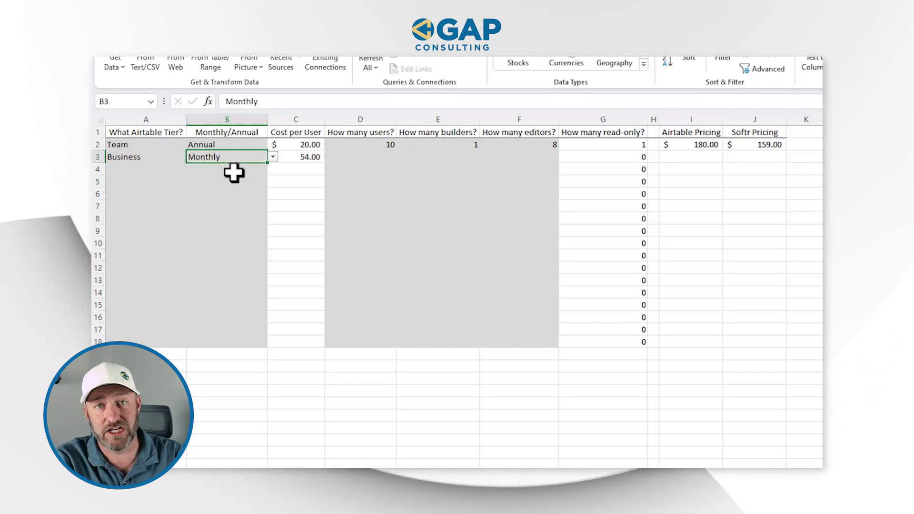
click(303, 157)
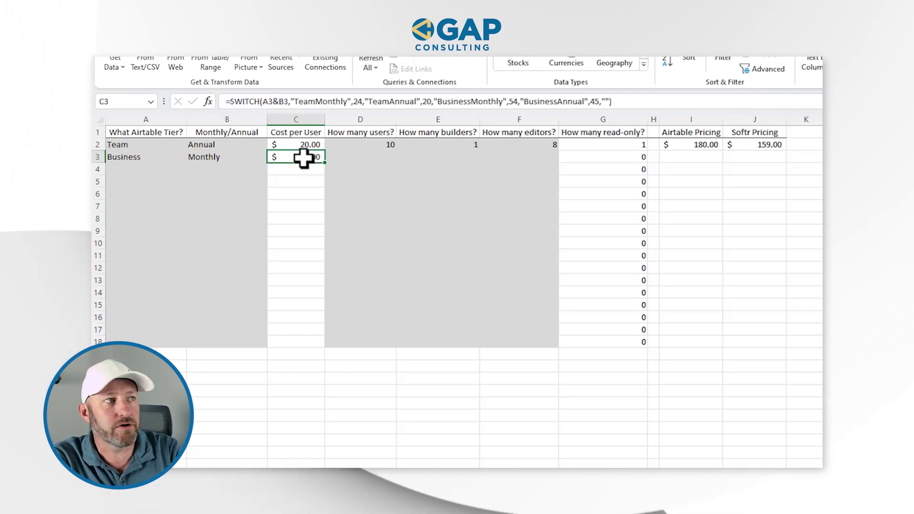
- Enter 25 users, 3 builders and 22 editors for the Business Monthly plan in row 3
click(381, 155)
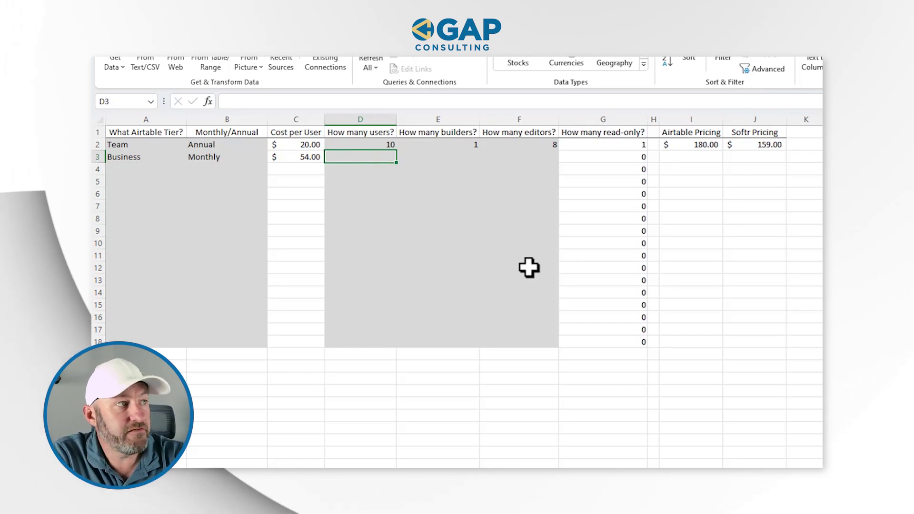
text(25)
key(Tab)
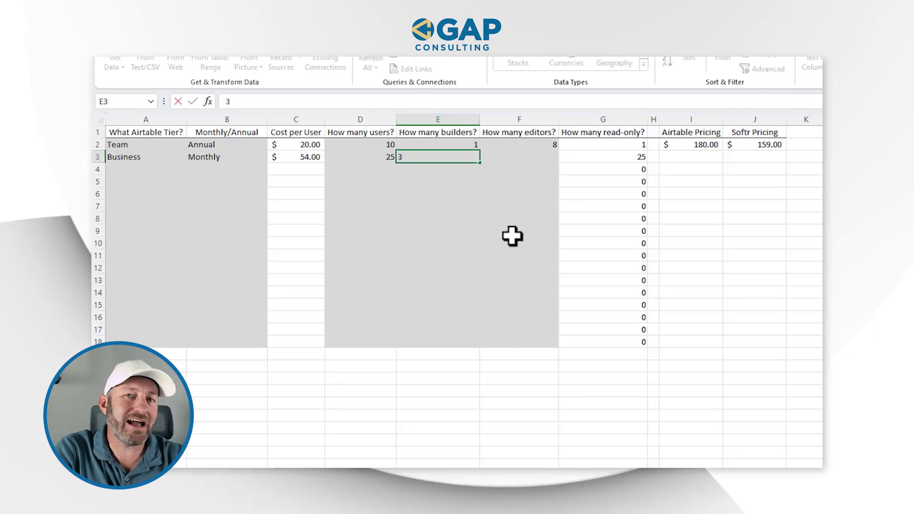
key(Tab)
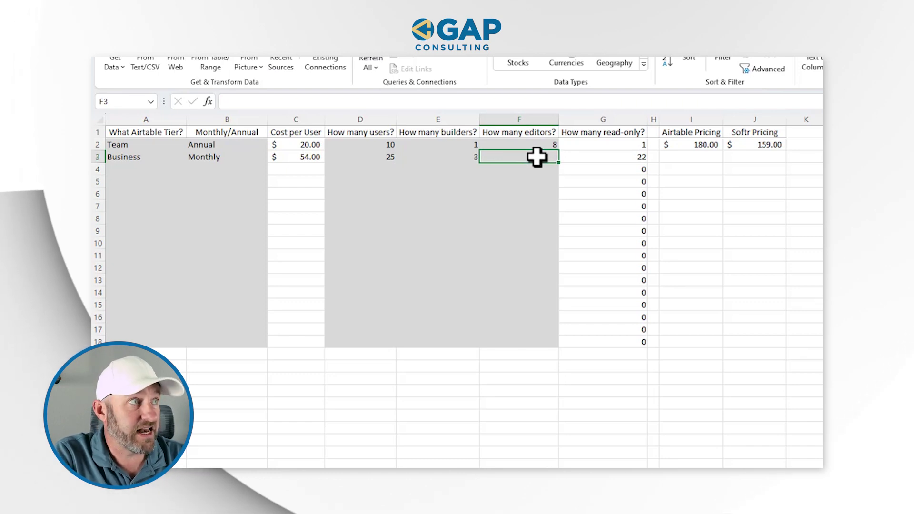
text(22)
click(553, 185)
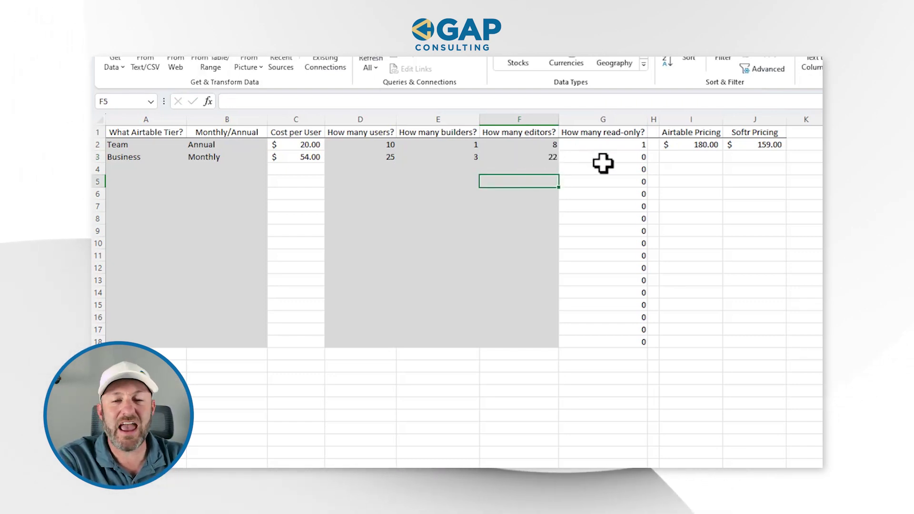
- Copy the Airtable and Softr pricing formulas from row 2 down to row 3 and inspect row 3's Softr price
click(691, 169)
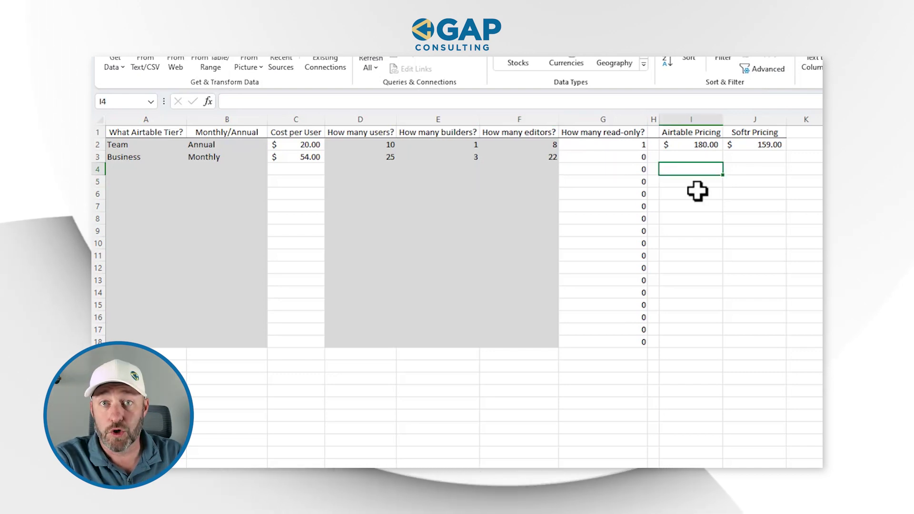
click(690, 145)
mouse_move(690, 146)
mouse_down()
mouse_move(767, 145)
mouse_move(787, 162)
mouse_up()
click(757, 259)
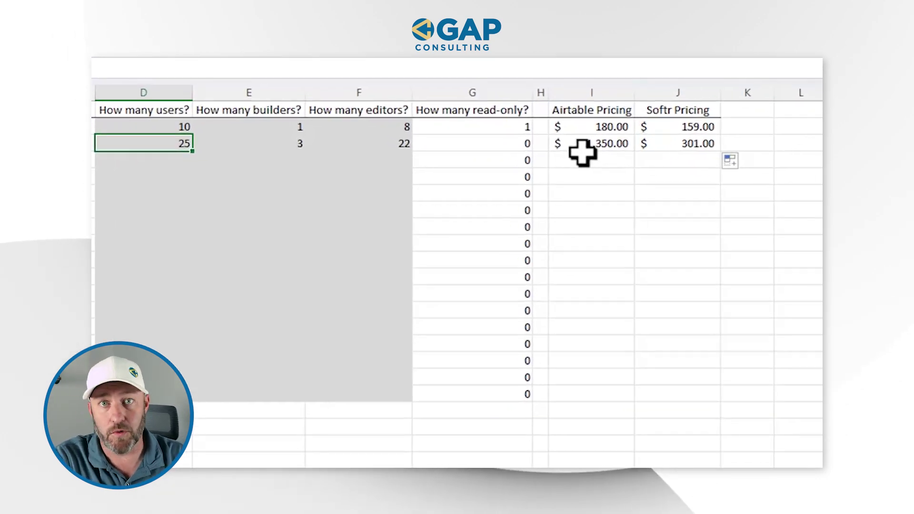
click(656, 141)
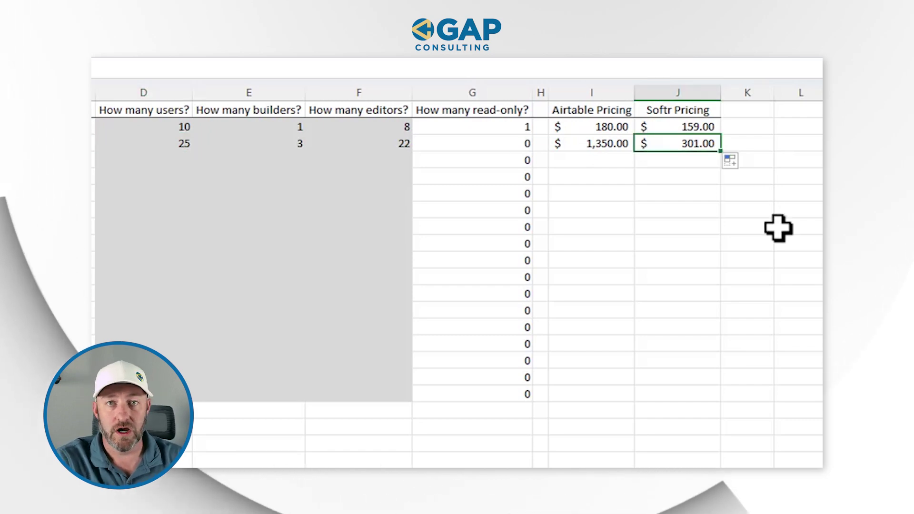